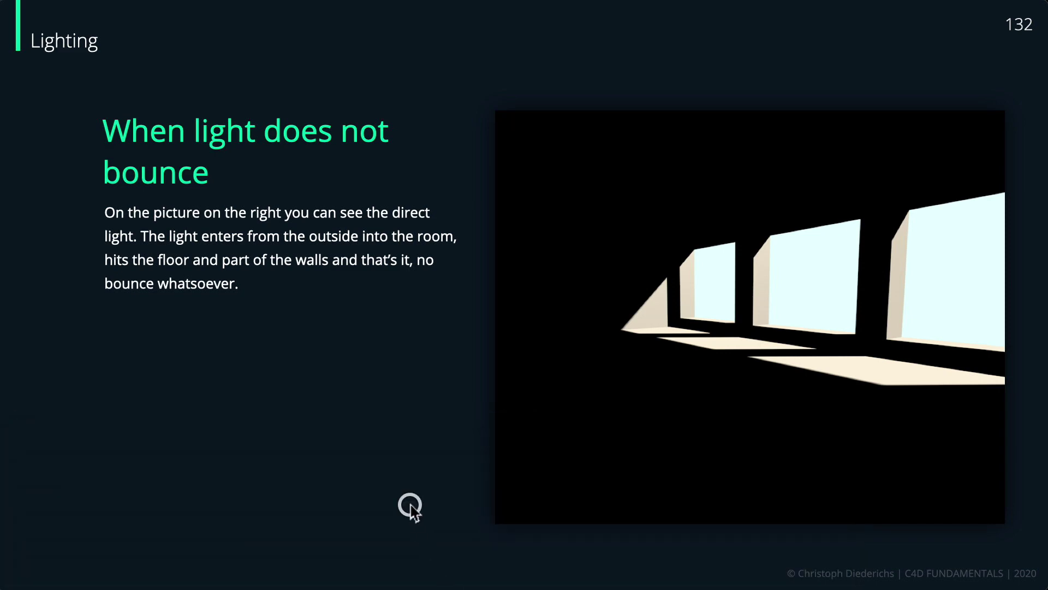
- Switch from the 'When light does not bounce' slide to the Room.c4d scene in Cinema 4D
key(super+Tab)
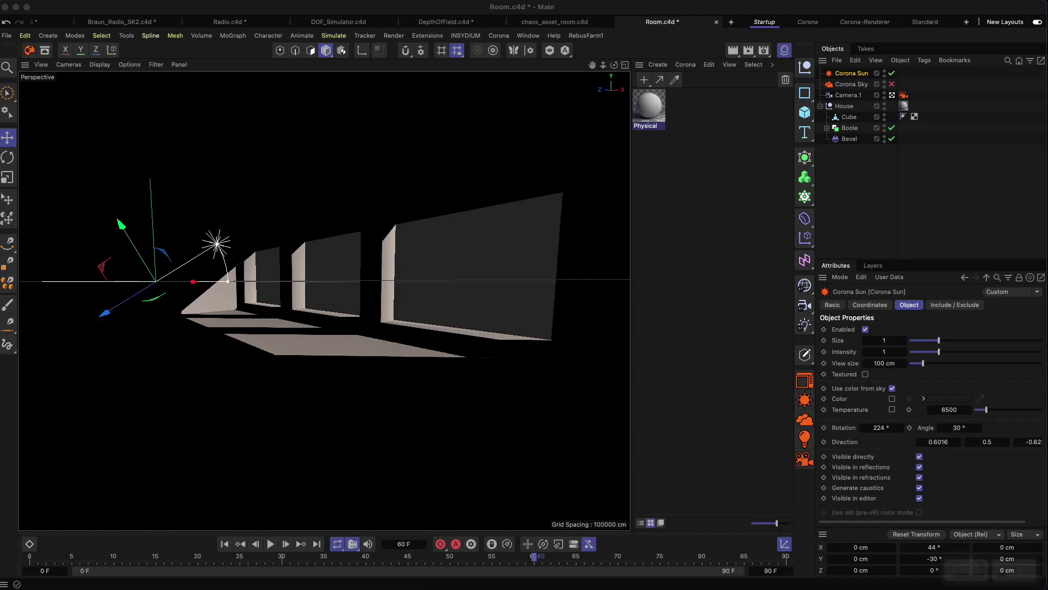
click(892, 73)
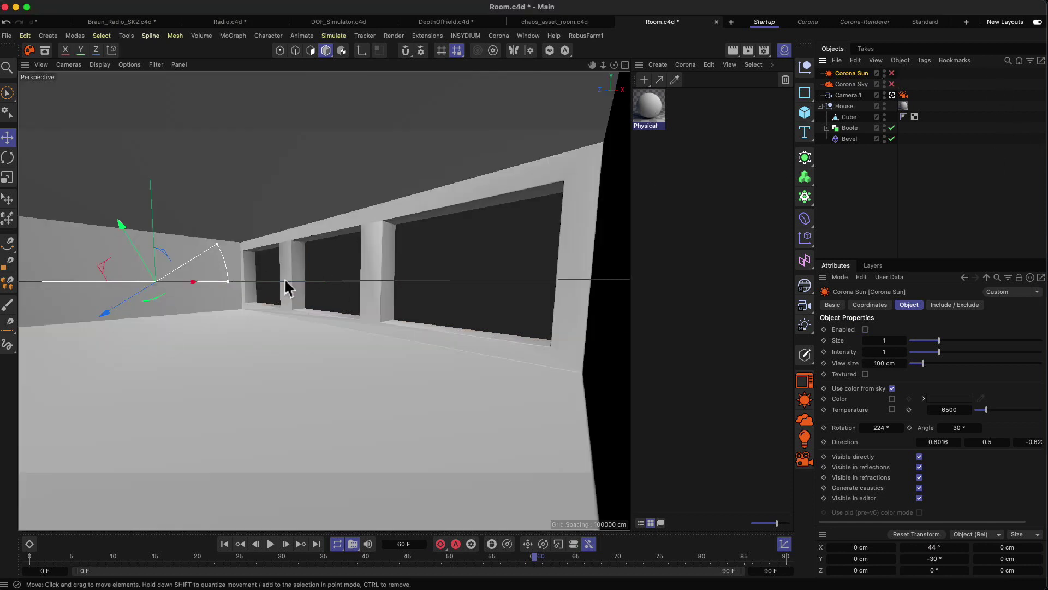
click(891, 73)
click(892, 84)
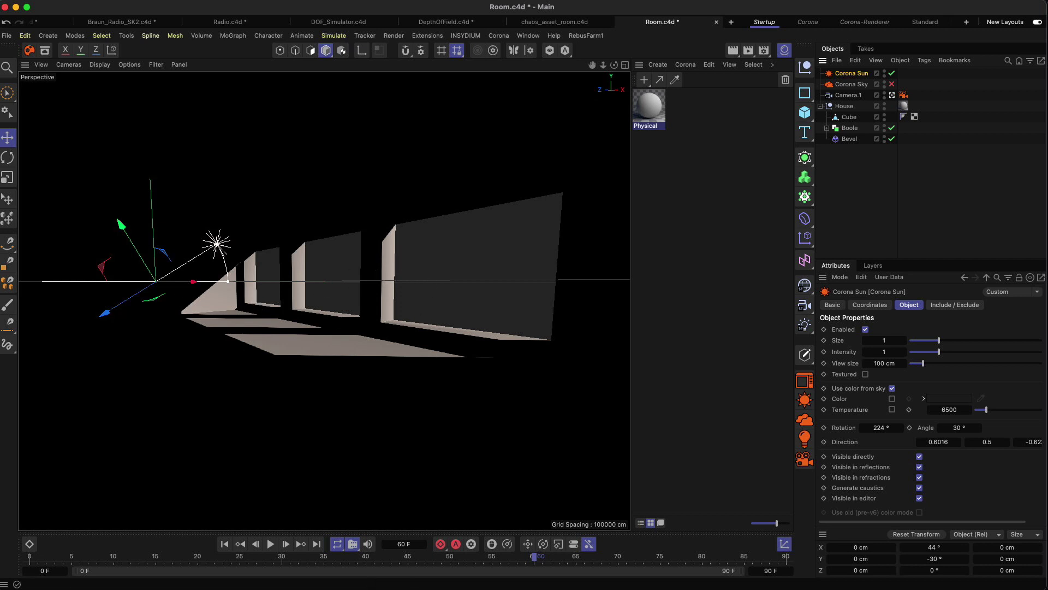
- Open Render Settings centred on screen, keep UHD cache as GI solver, and open the GI mode list
click(764, 51)
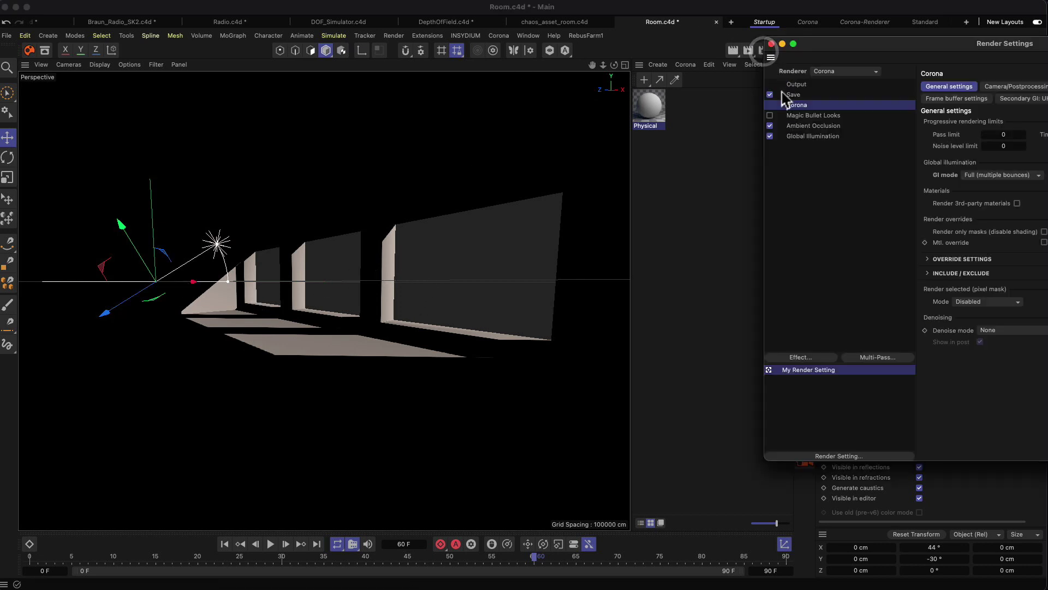
drag(839, 44, 391, 42)
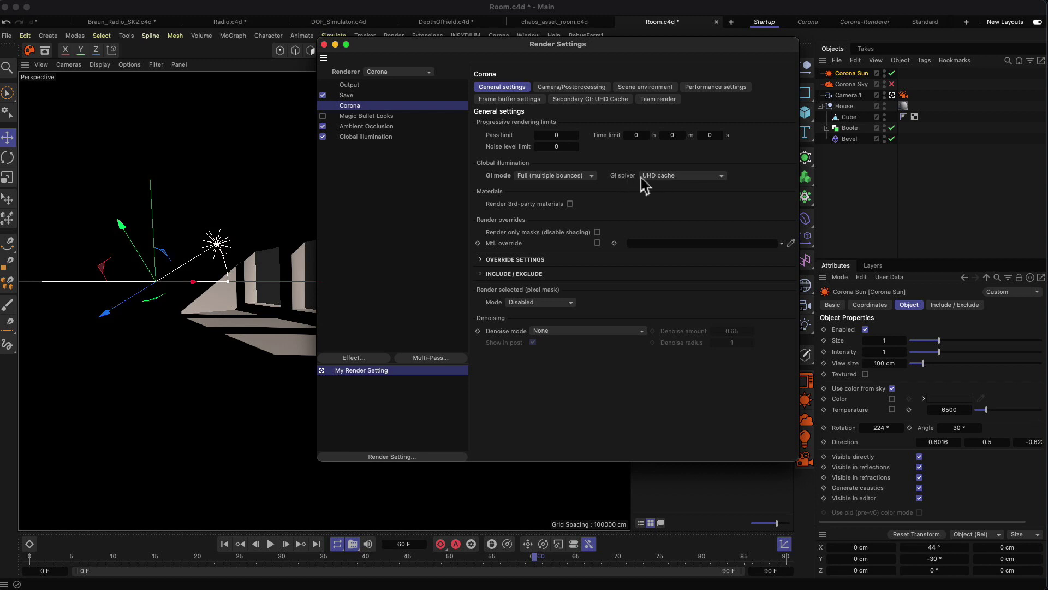
click(690, 176)
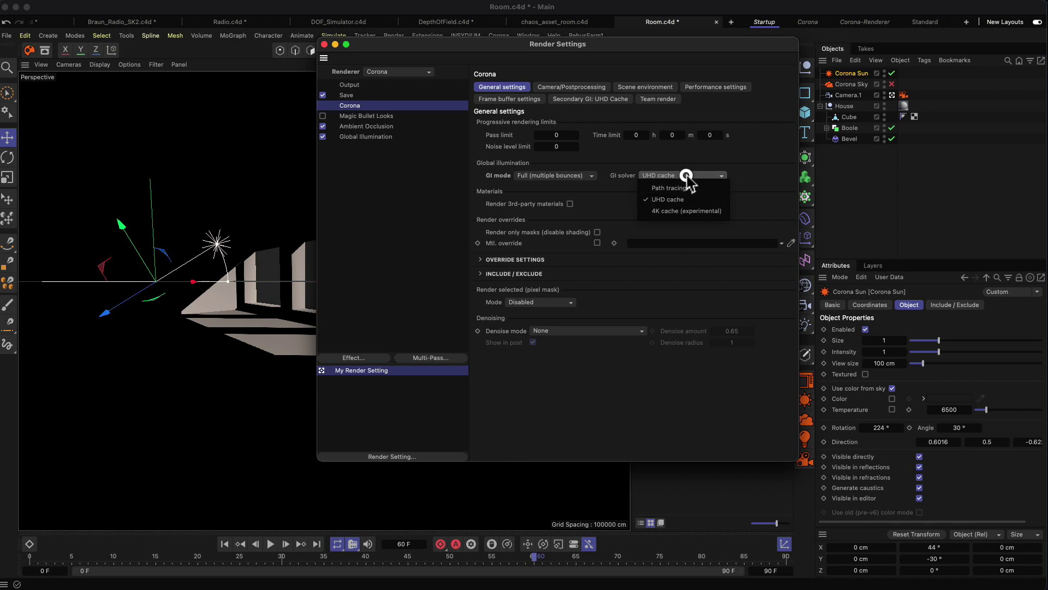
click(668, 200)
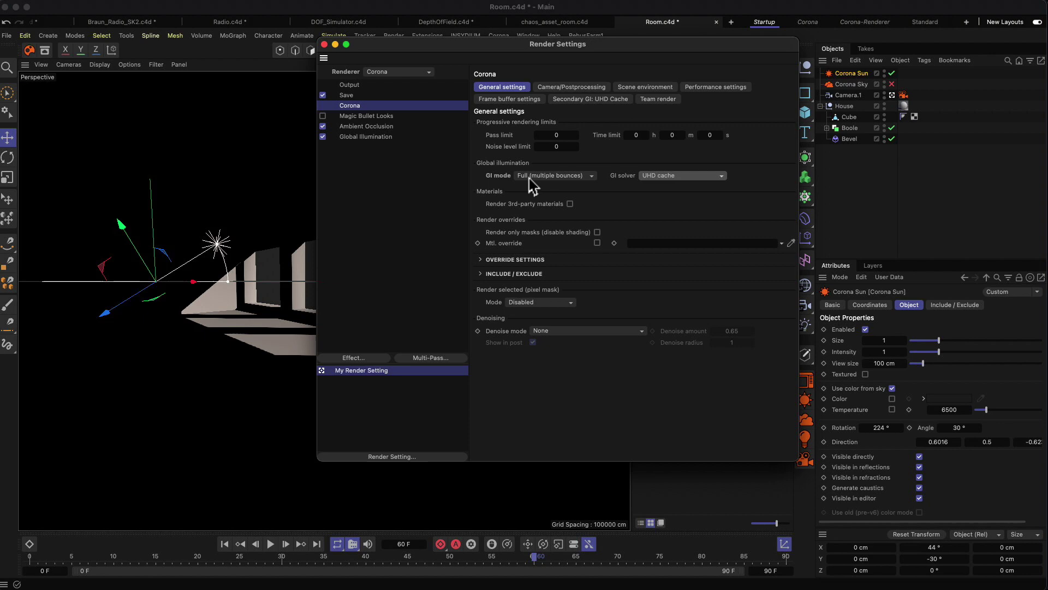
click(563, 177)
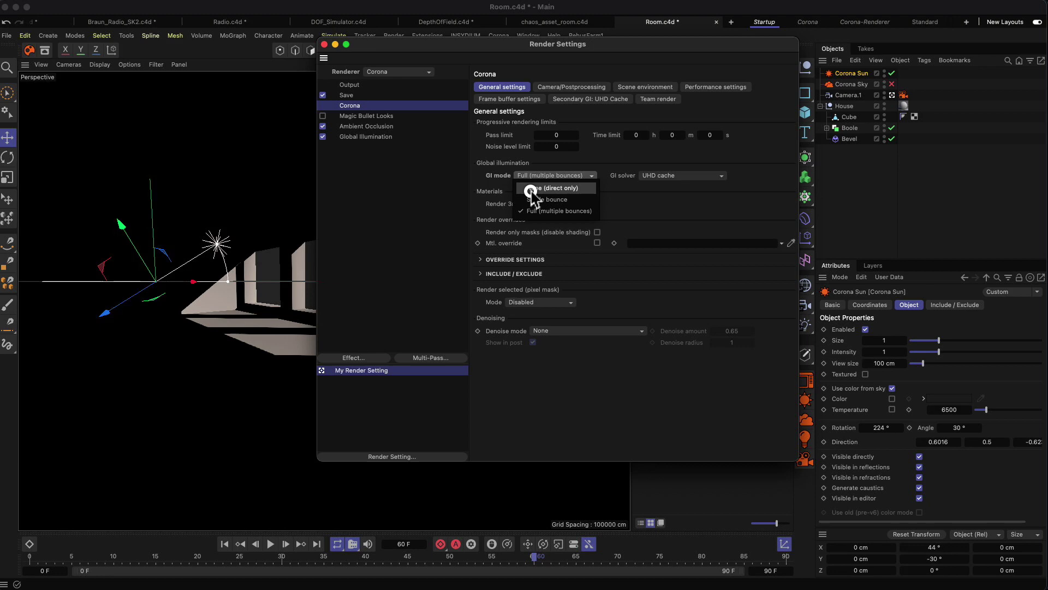
- Set GI mode to None (direct only) and reposition the interactive render view
click(581, 189)
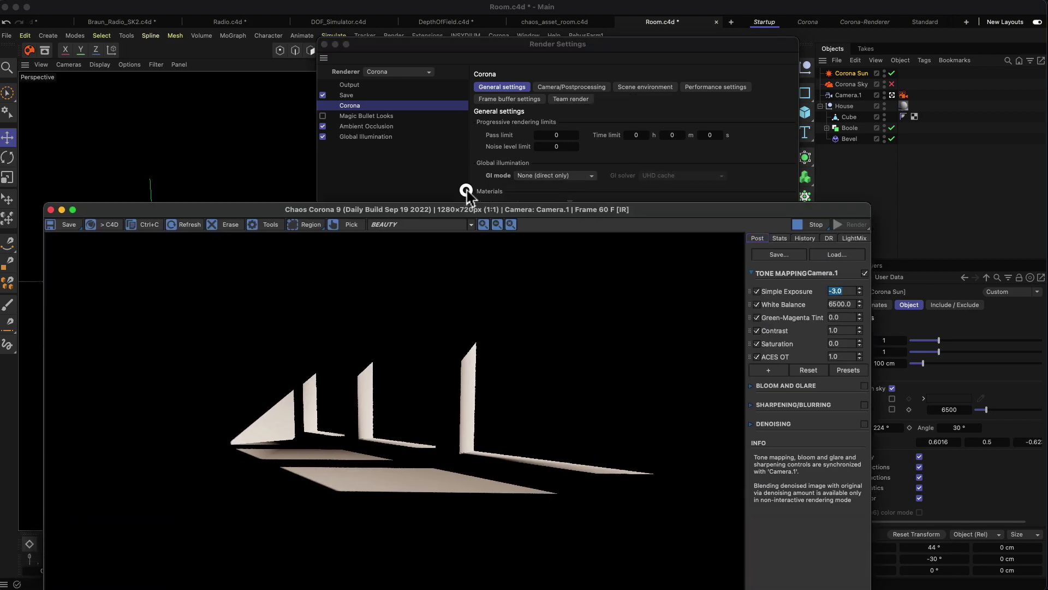
drag(462, 206, 466, 65)
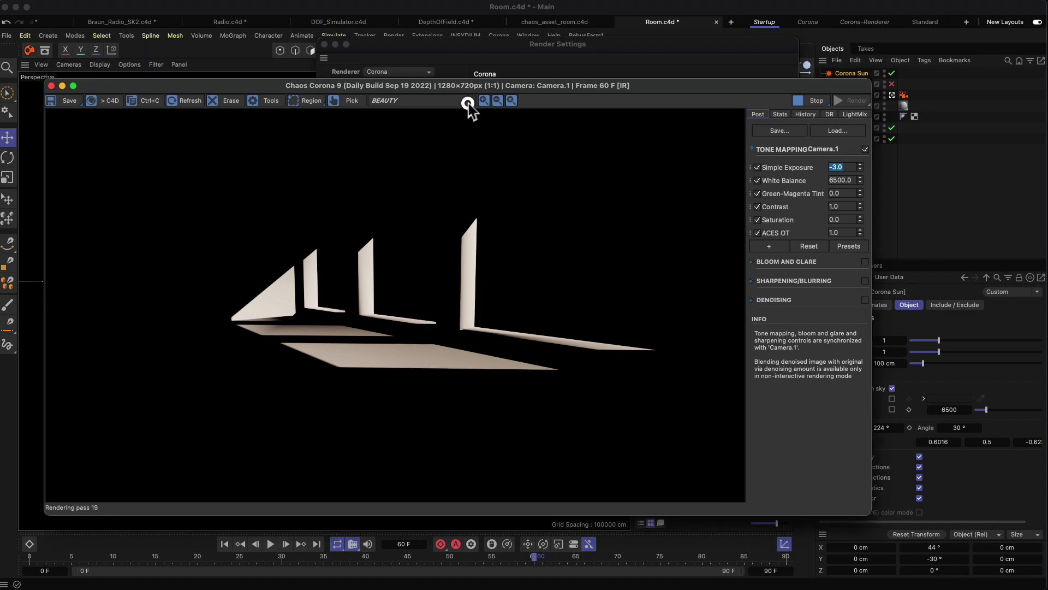
drag(468, 103, 443, 500)
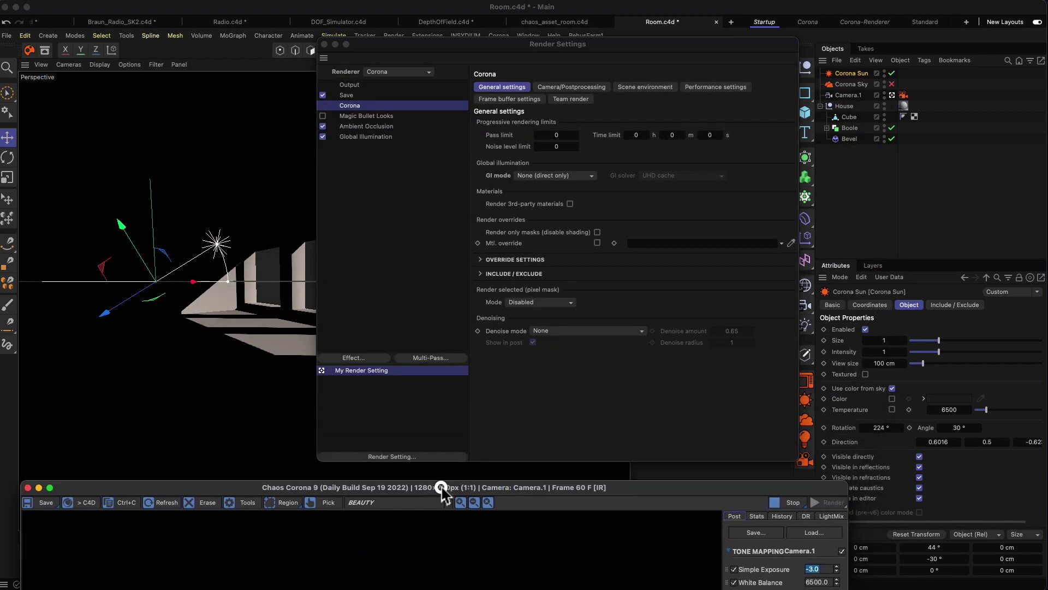
- Switch GI mode to Single bounce and move the render view back up
click(578, 177)
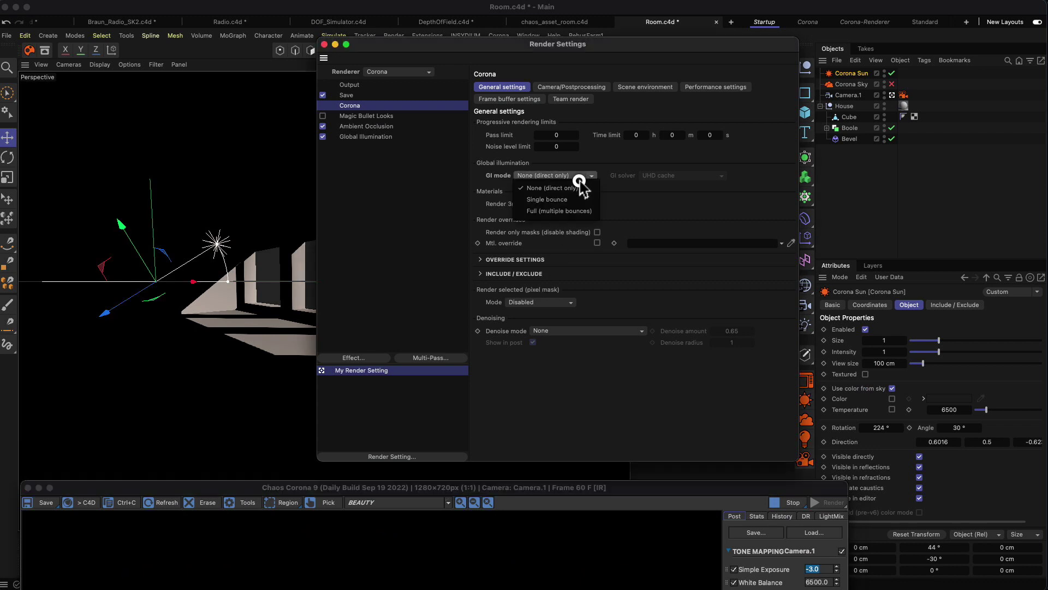
click(557, 200)
drag(494, 488, 497, 85)
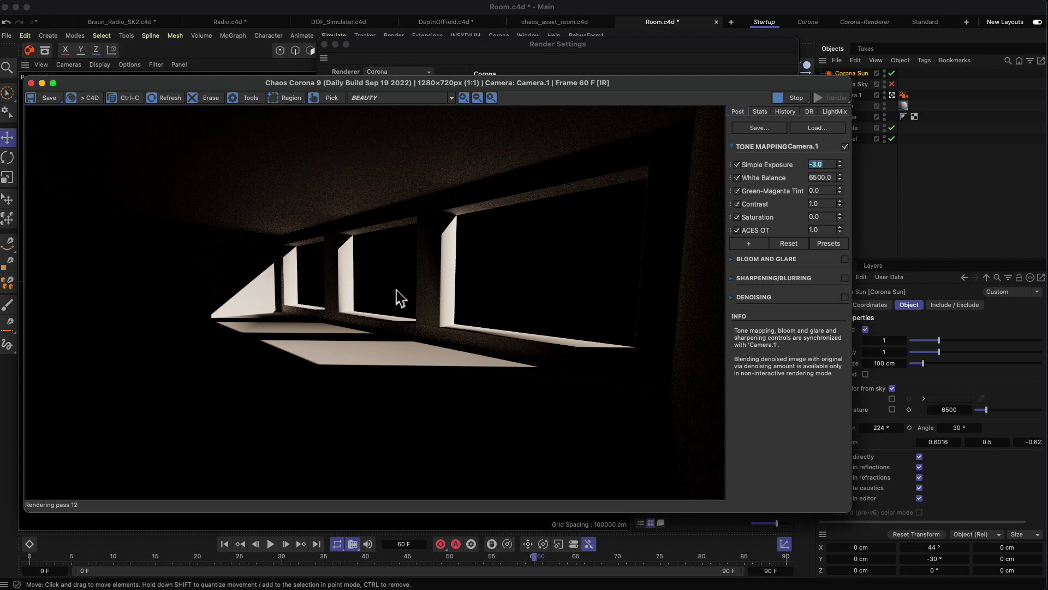
- Set the tone mapping Simple Exposure from -3.0 to 0
drag(824, 164, 803, 164)
text(0)
key(Return)
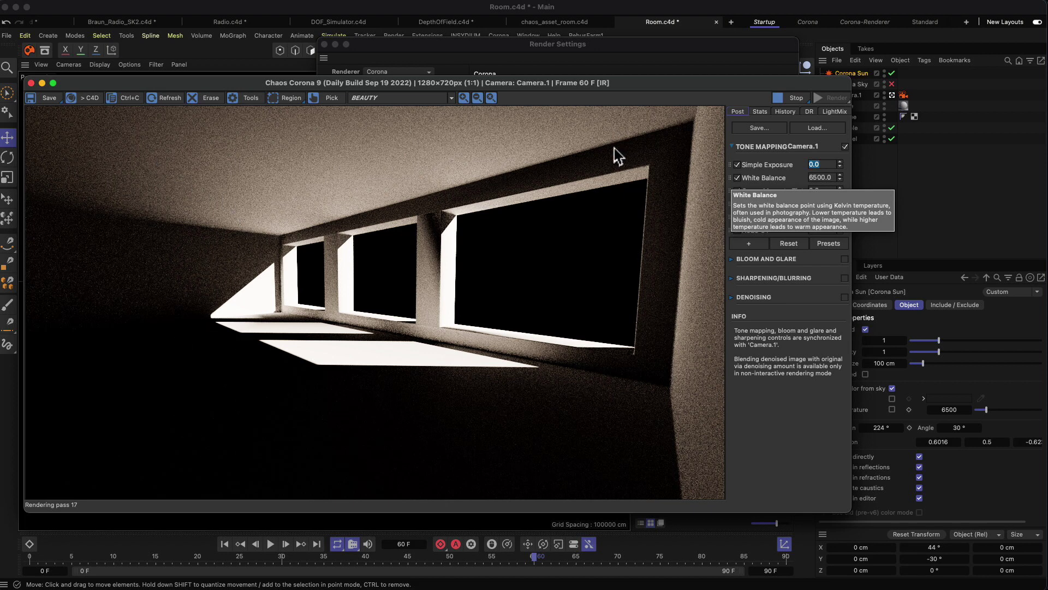
- Change the GI mode in Render Settings to Full (multiple bounces)
click(562, 58)
click(545, 176)
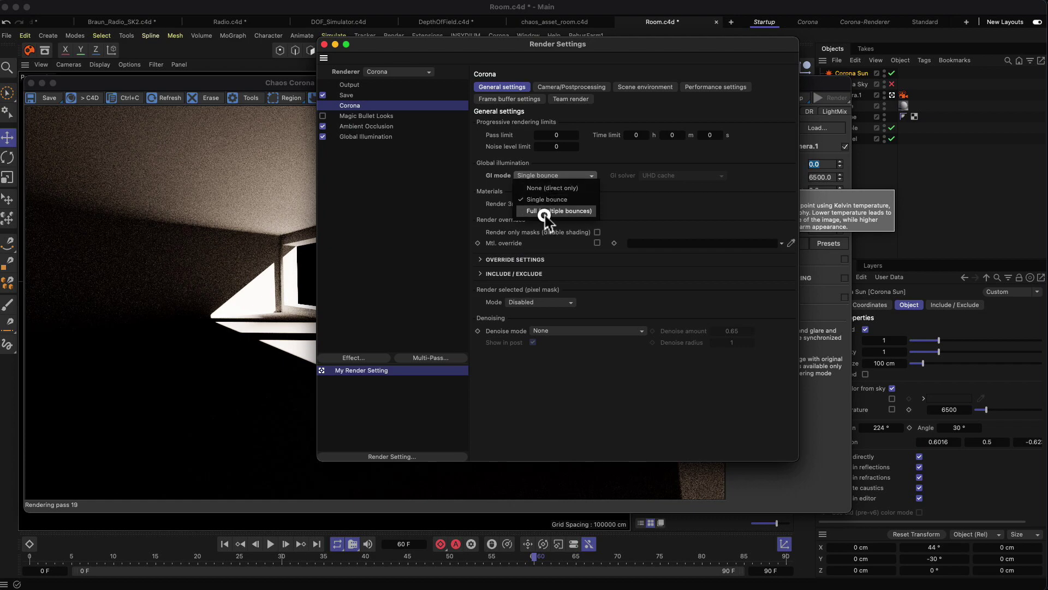
click(553, 212)
click(289, 197)
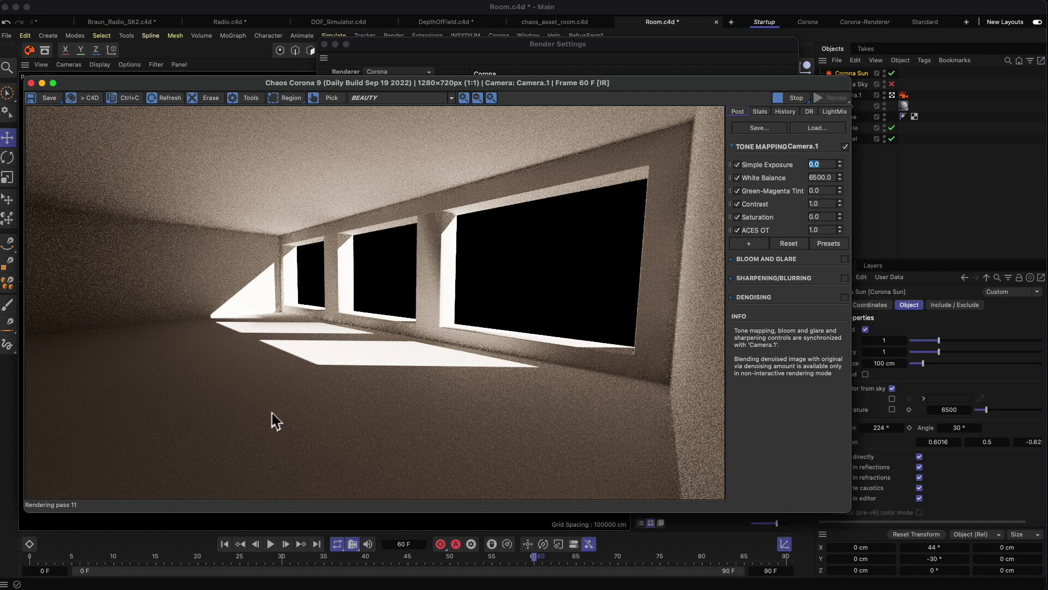
- Look over the Performance settings, return to General settings, and shift the window lower-left
click(464, 48)
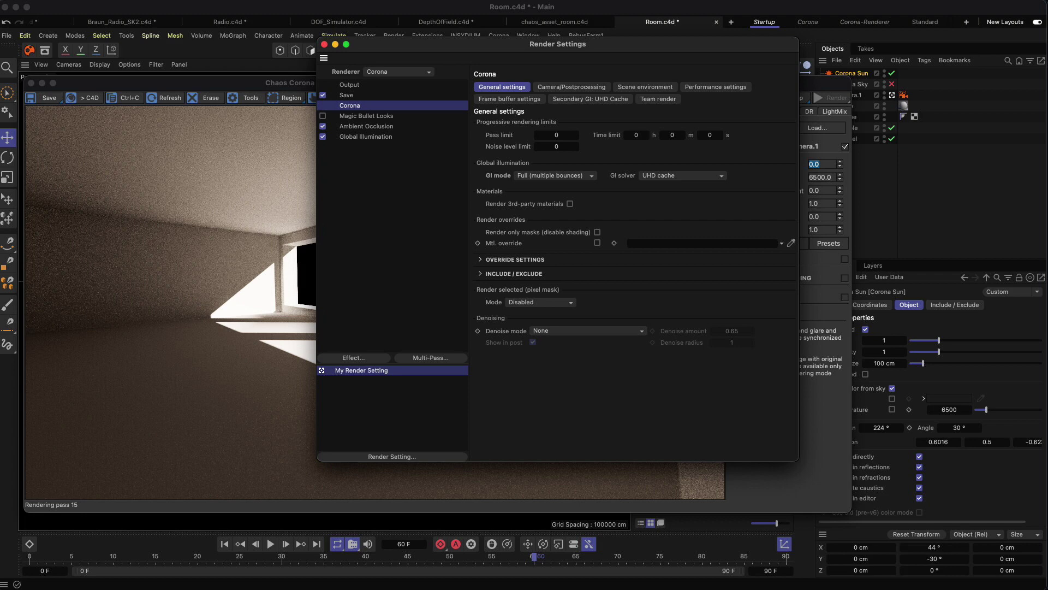
click(717, 87)
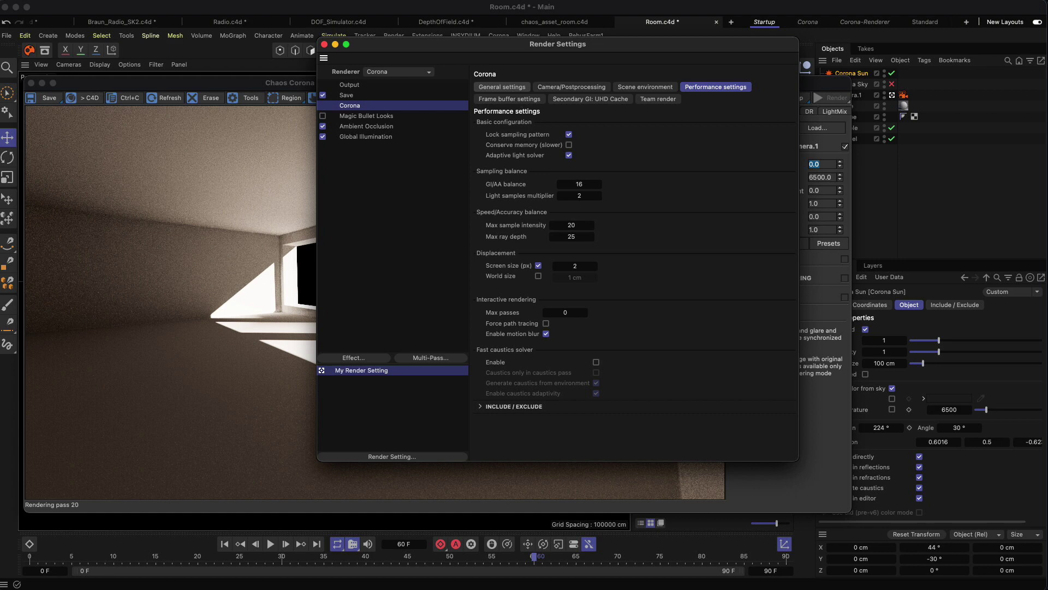
click(516, 88)
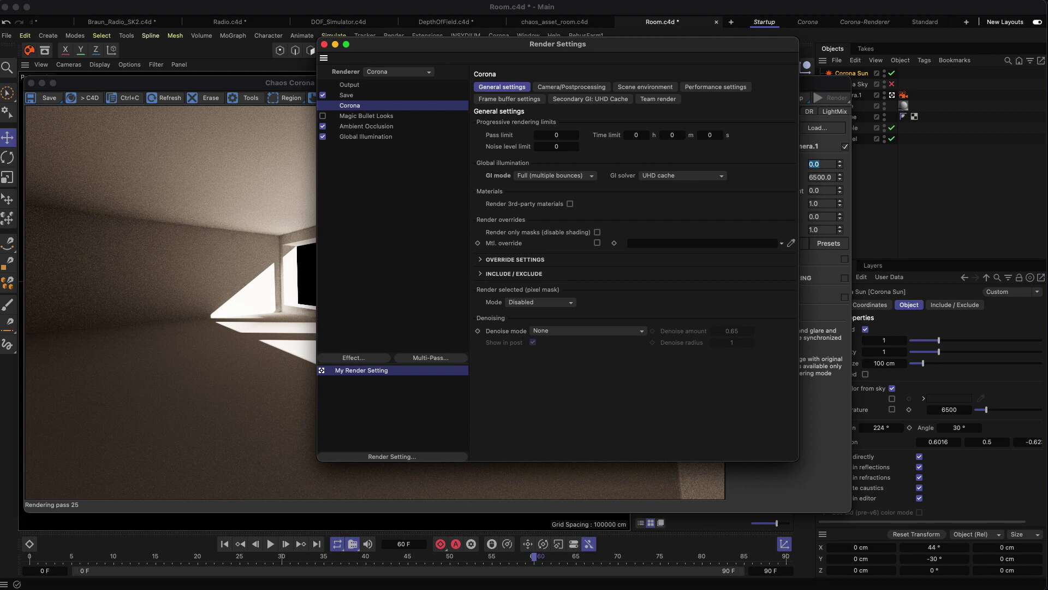
drag(546, 45, 544, 89)
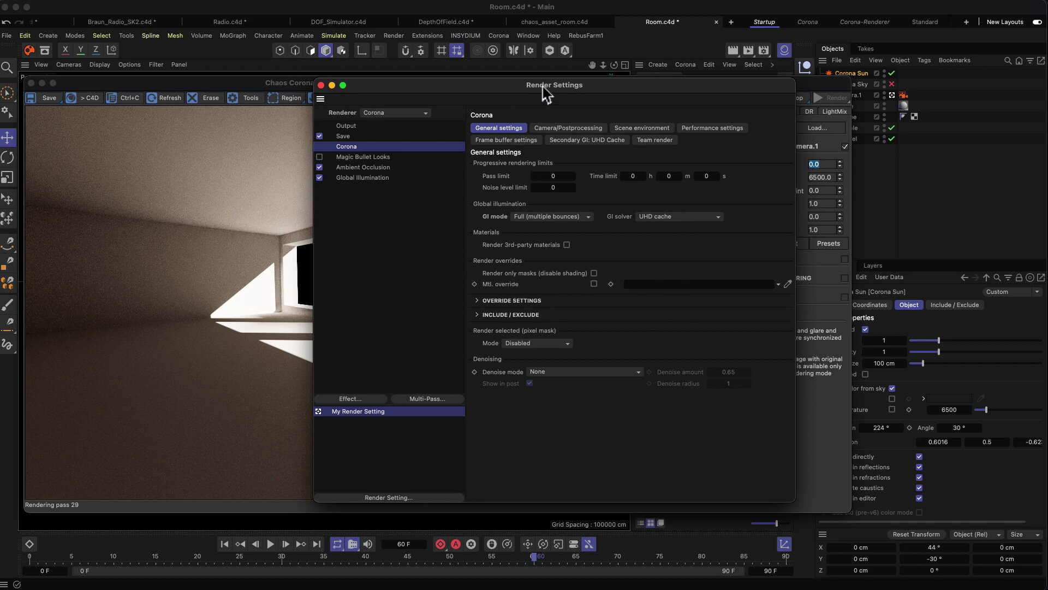
drag(543, 87, 520, 86)
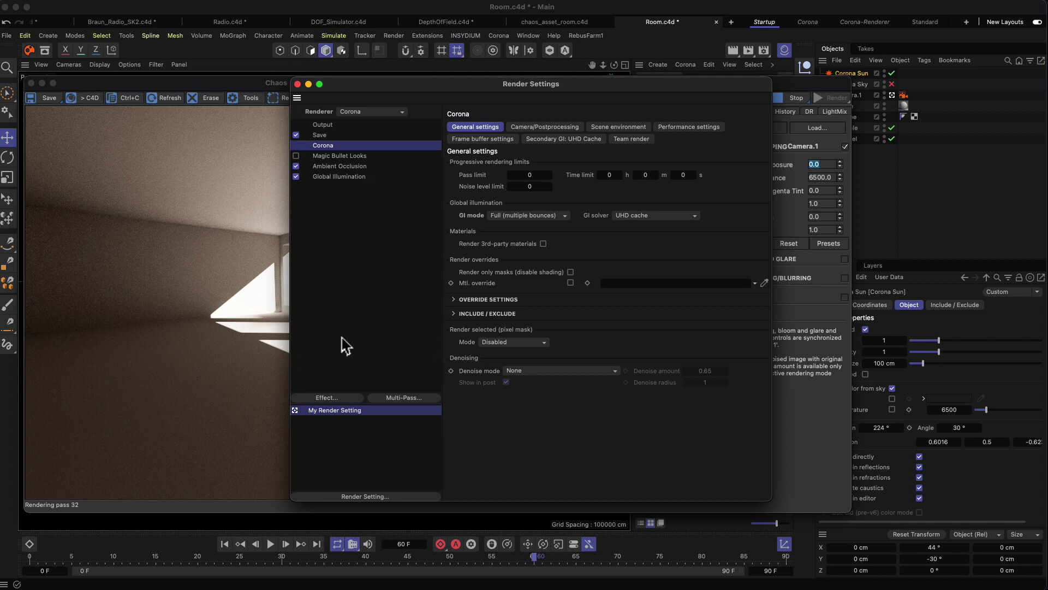
- Move the render view aside to enable Corona Sky, then lower it to reveal Render Settings
click(247, 309)
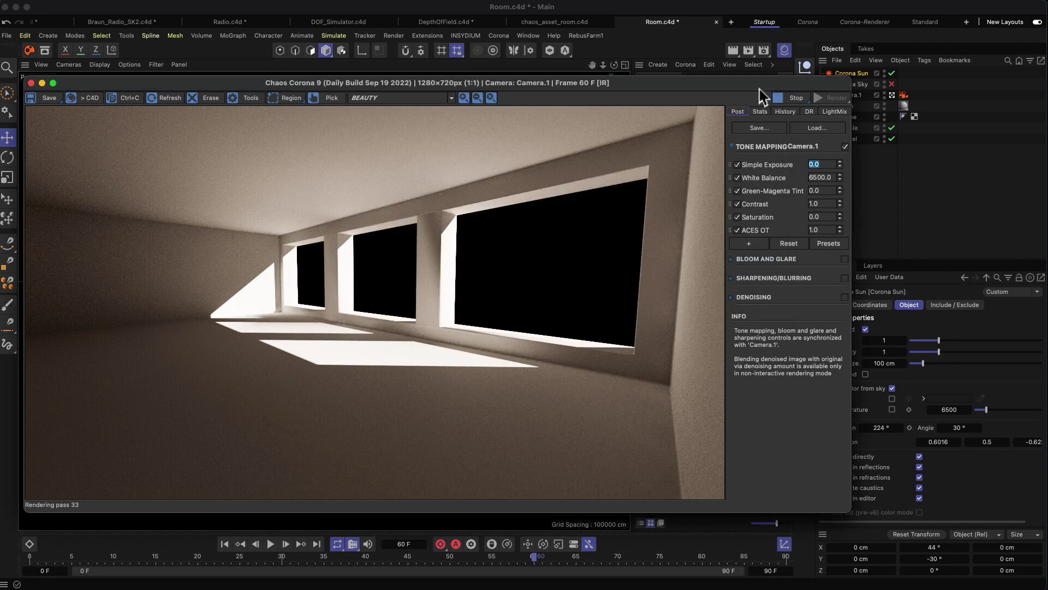
drag(795, 84, 753, 82)
scroll(497, 271, up, 3)
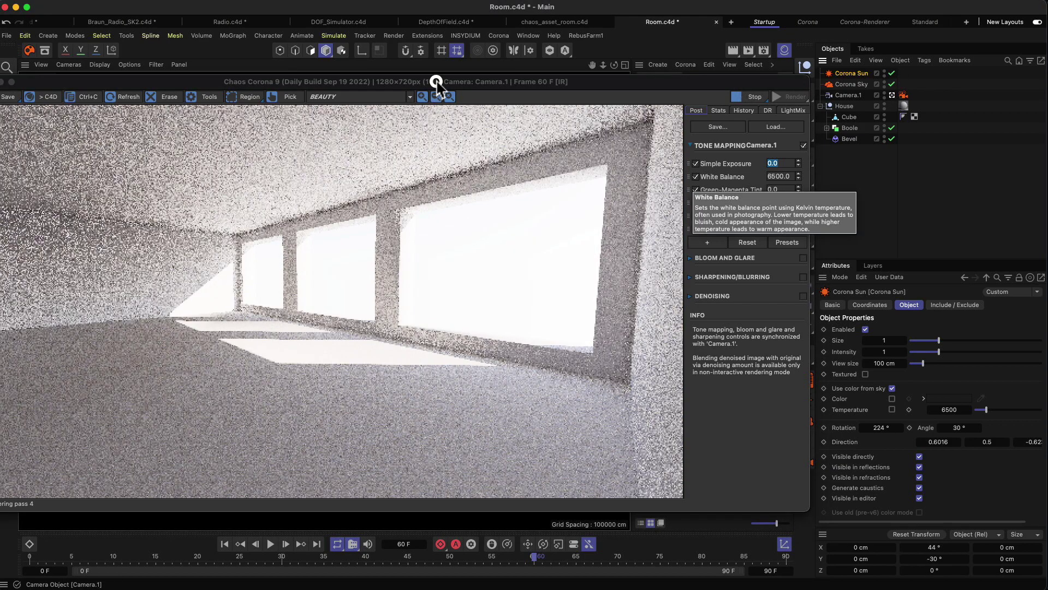
drag(437, 82, 494, 82)
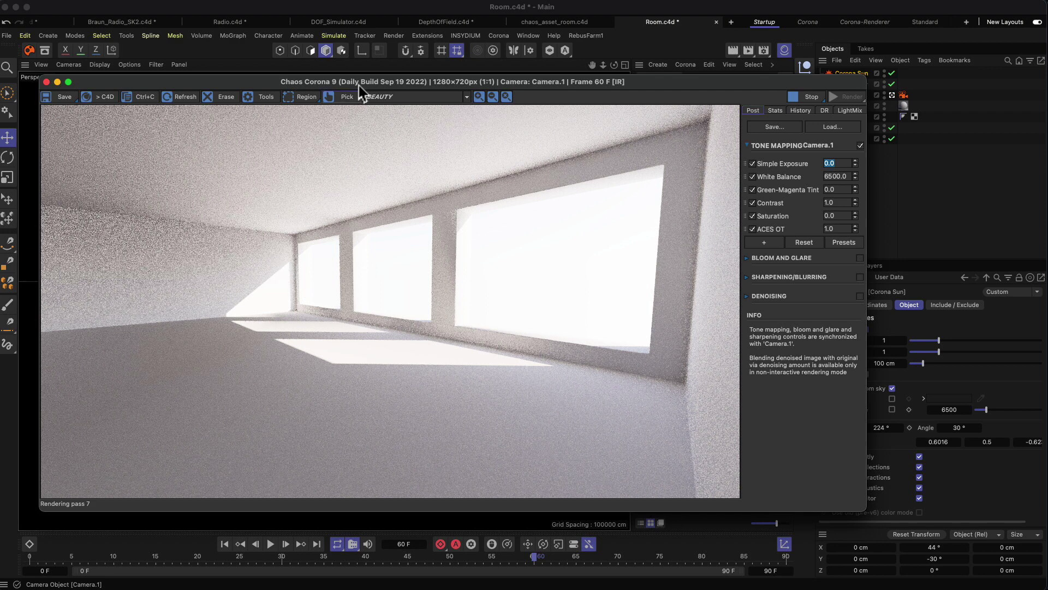
mouse_move(362, 82)
mouse_down()
mouse_move(360, 93)
mouse_move(344, 81)
mouse_up()
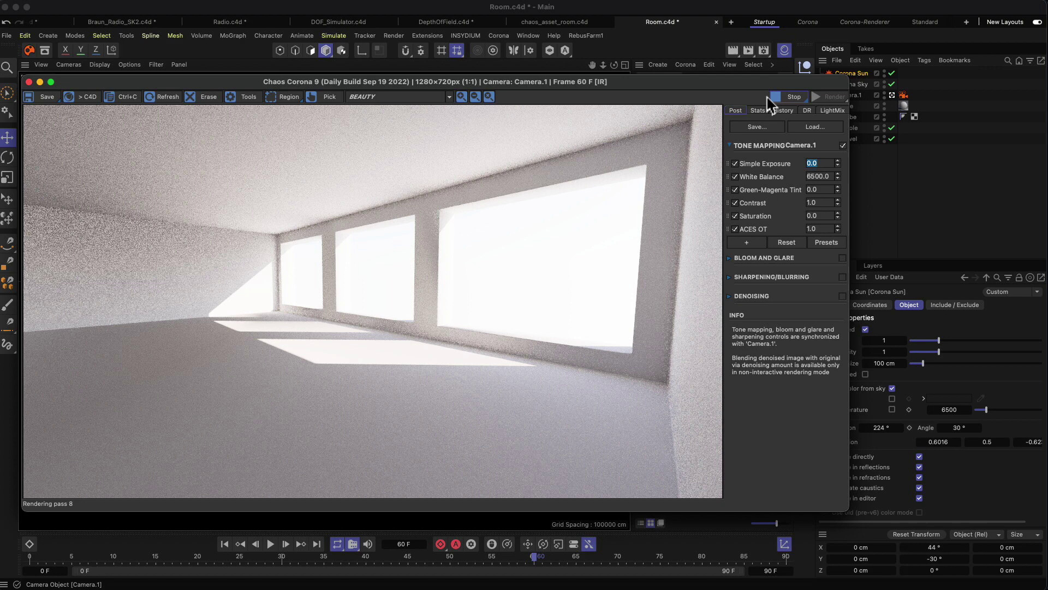
drag(732, 94, 732, 121)
- Switch the GI mode to Single bounce for the sun-and-sky scene
click(552, 84)
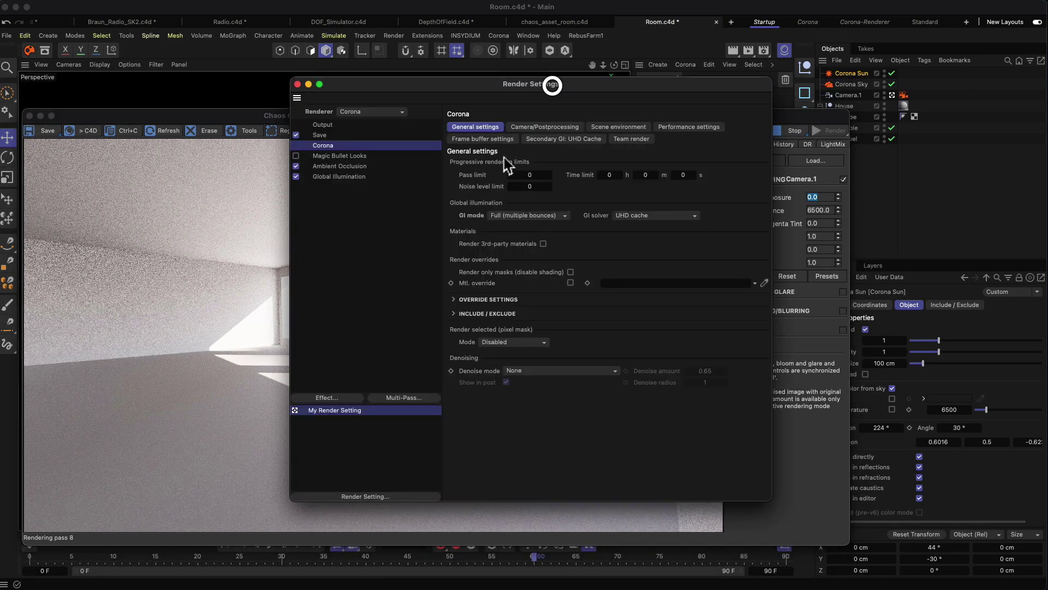
click(527, 215)
click(528, 237)
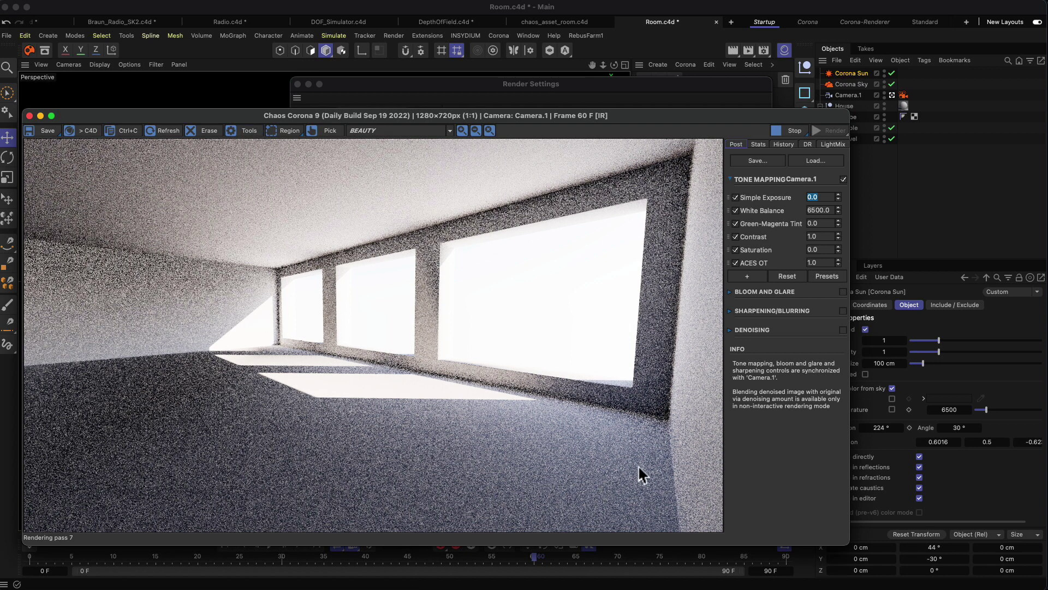
- Bring the frame buffer forward and show its render Stats
click(552, 82)
click(169, 438)
click(759, 144)
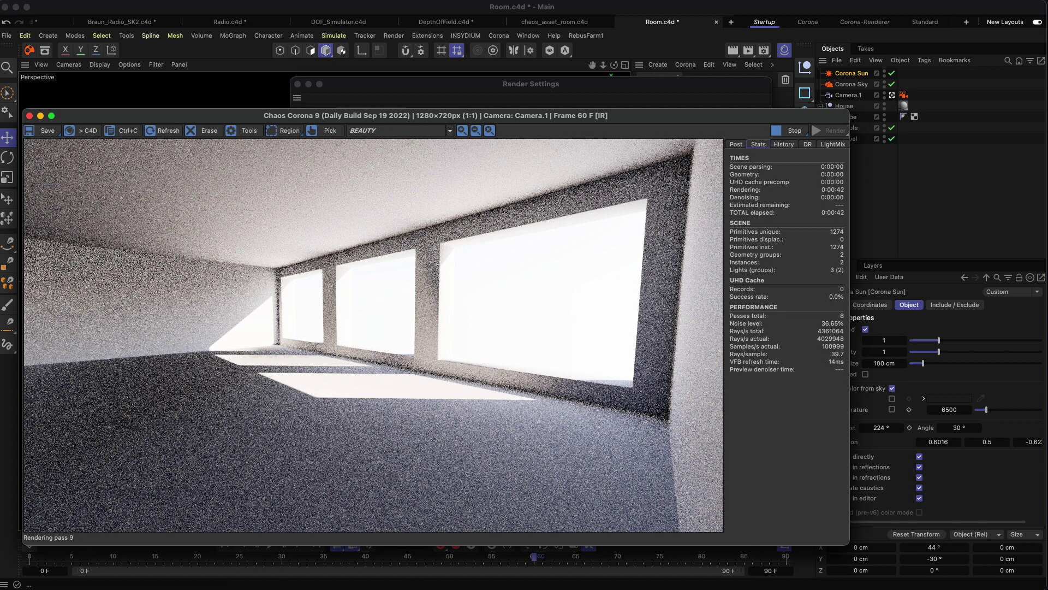
- Set GI mode to Full (multiple bounces) and bring the render view forward to converge
click(533, 101)
click(529, 215)
click(527, 251)
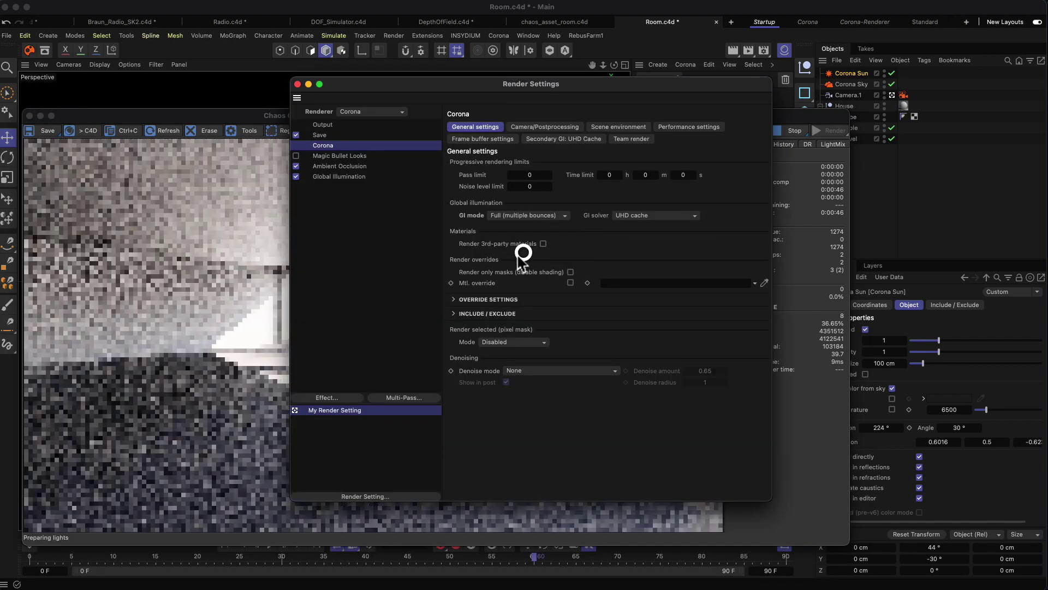
click(257, 262)
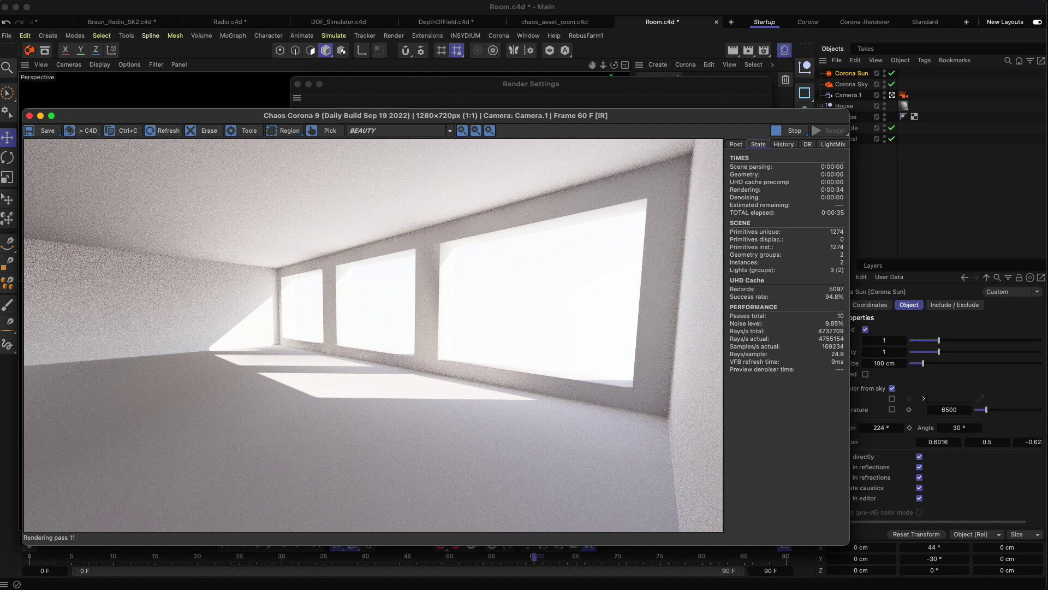
drag(458, 119, 457, 97)
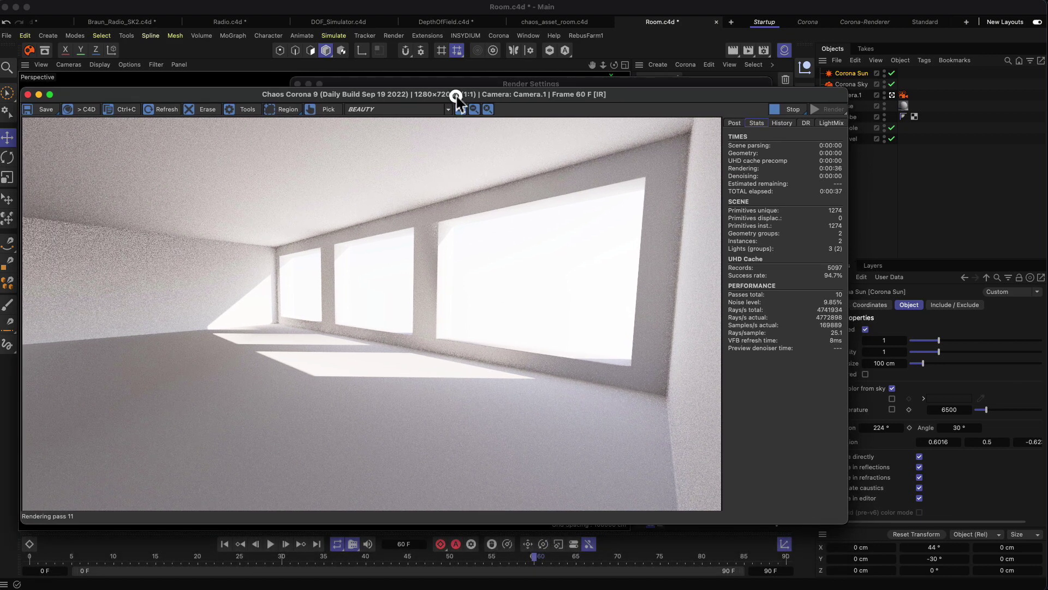